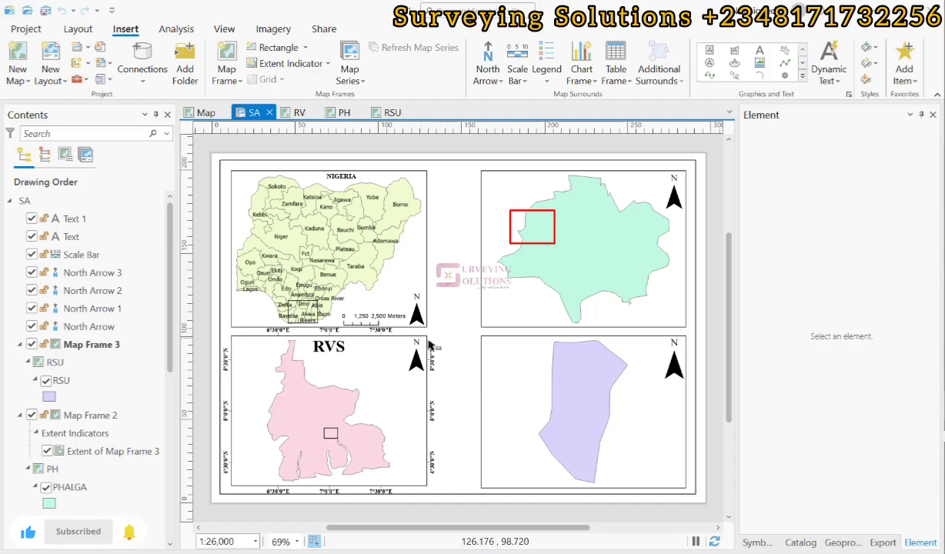
# Select the lavender Map Frame 3 on the layout.
pyautogui.scroll(2, 425, 354)
pyautogui.scroll(4, 428, 384)
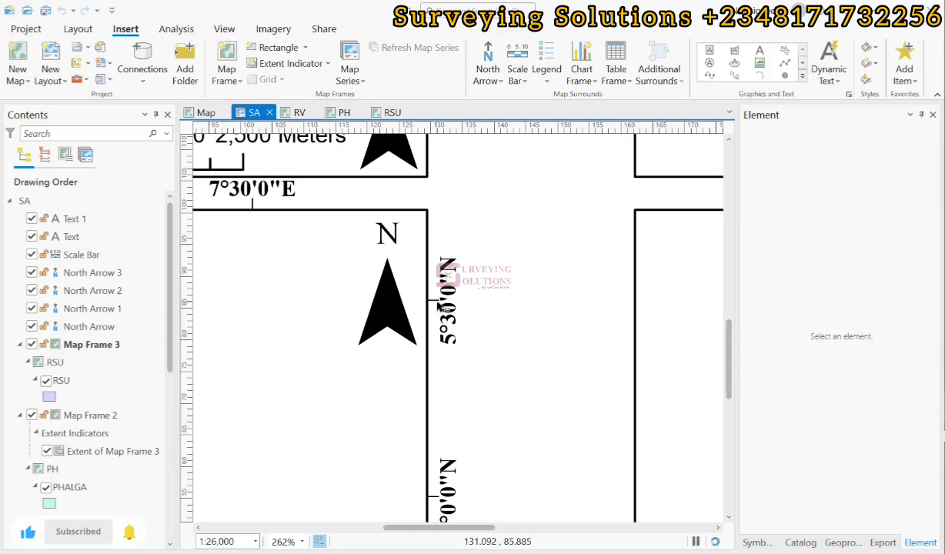
pyautogui.scroll(-4, 438, 302)
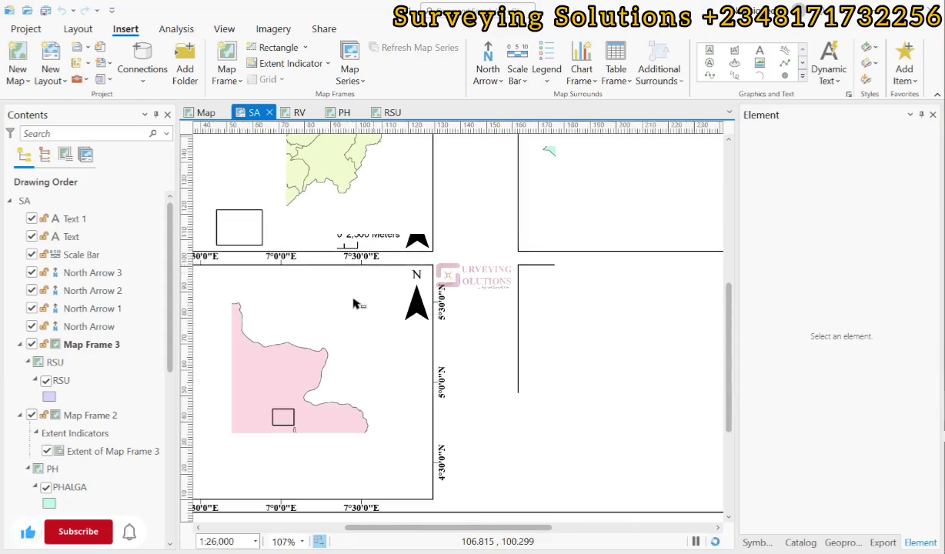
pyautogui.scroll(-2, 354, 301)
pyautogui.scroll(4, 403, 276)
pyautogui.scroll(5, 563, 274)
pyautogui.scroll(-3, 563, 275)
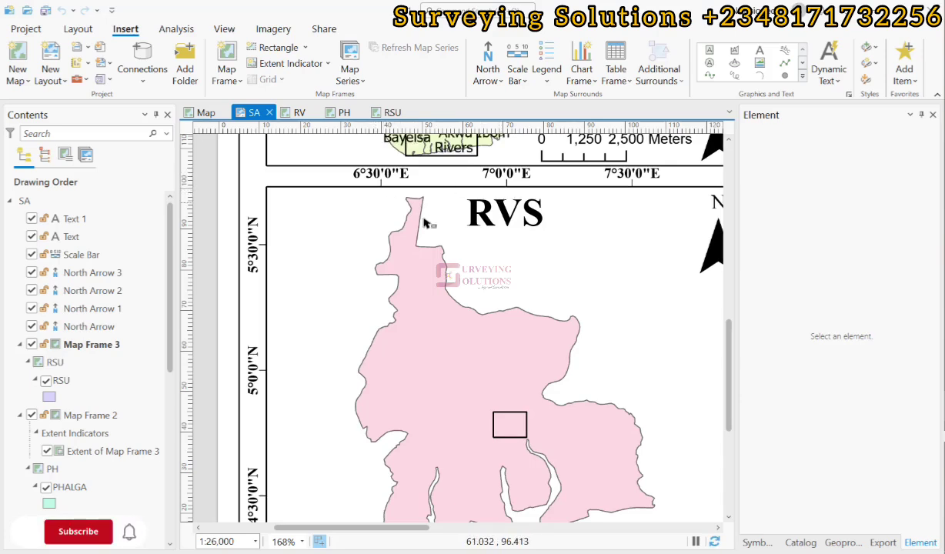
pyautogui.scroll(-3, 424, 223)
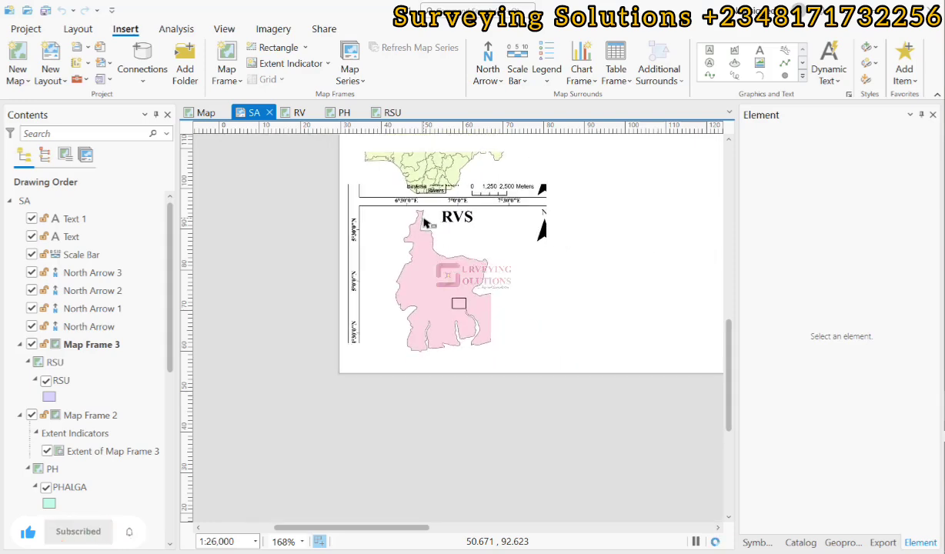
pyautogui.scroll(-4, 424, 223)
pyautogui.scroll(-2, 424, 223)
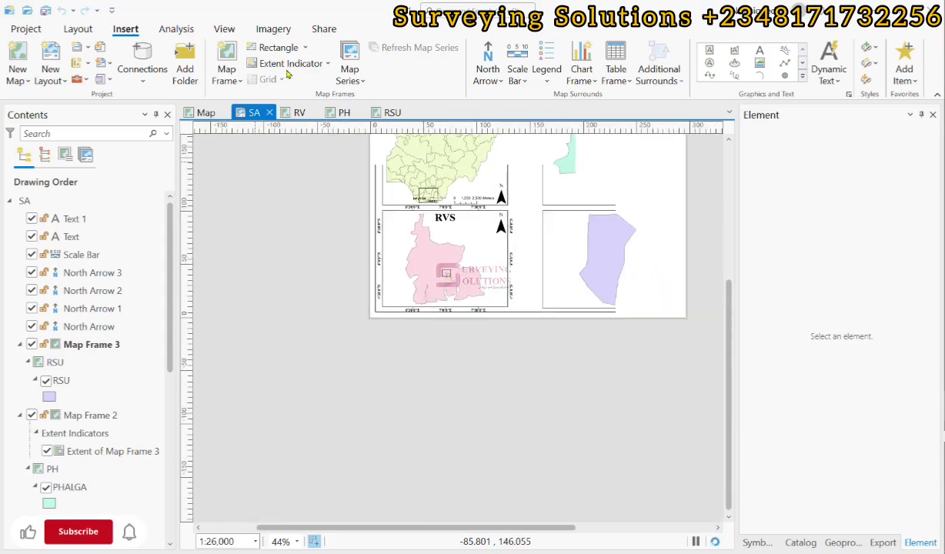
pyautogui.scroll(5, 604, 248)
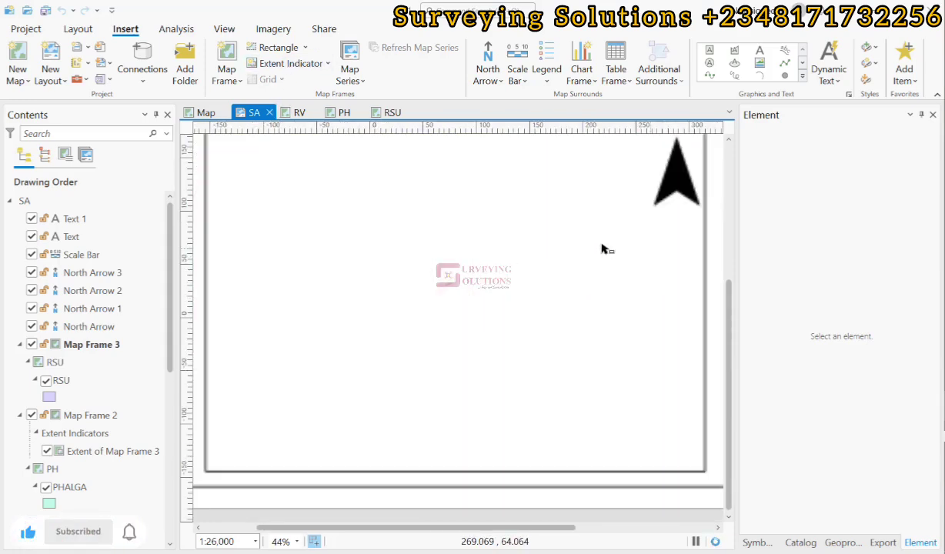
pyautogui.scroll(-2, 604, 248)
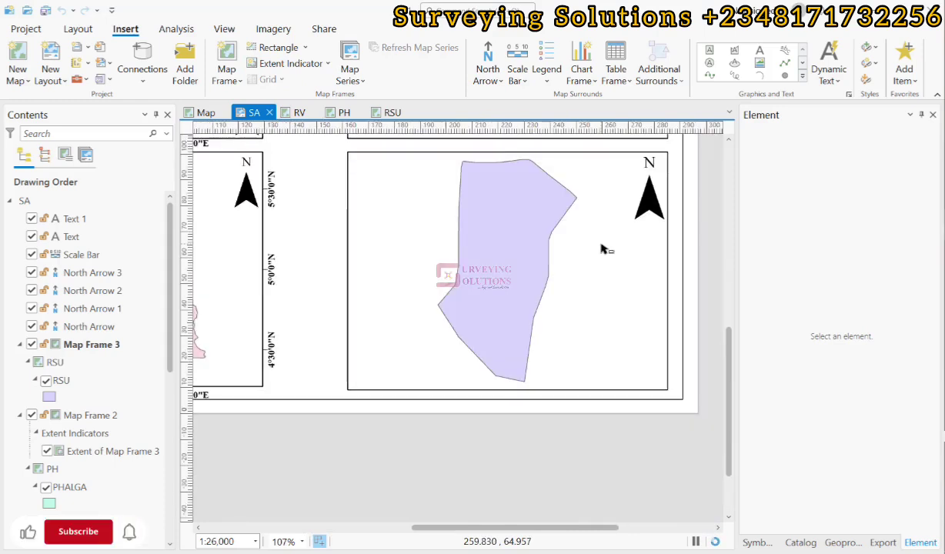
pyautogui.click(604, 248)
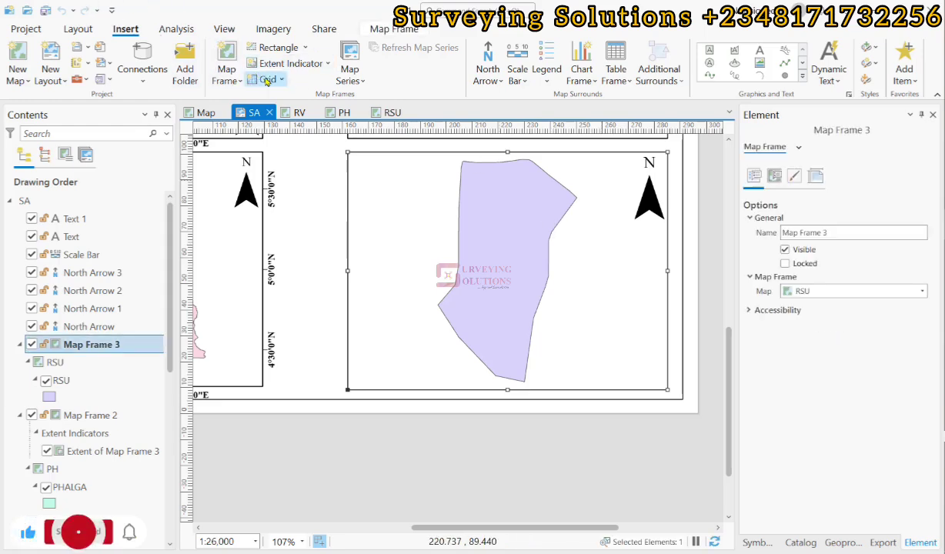
# Open the Grid gallery and browse its Graticule and Measured Grid styles.
pyautogui.click(268, 80)
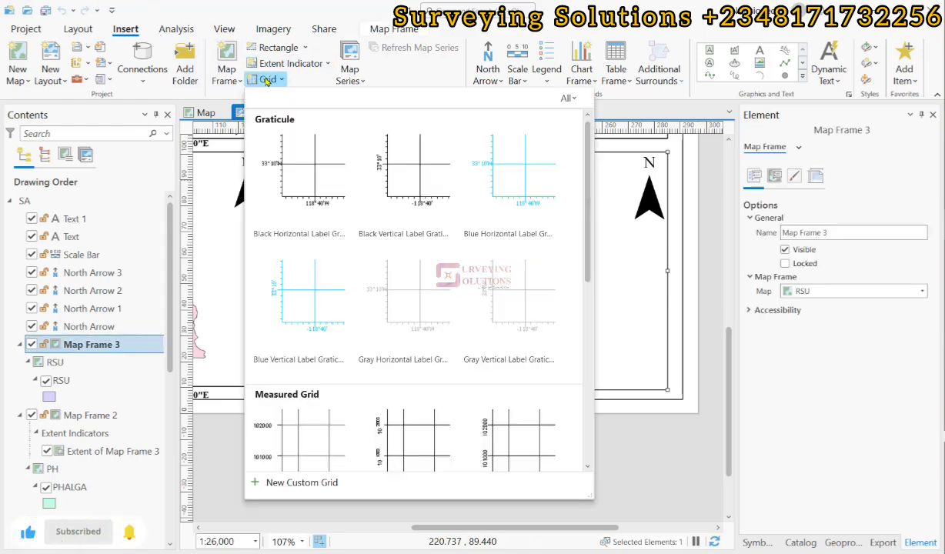
pyautogui.scroll(-2, 347, 261)
pyautogui.scroll(-2, 347, 260)
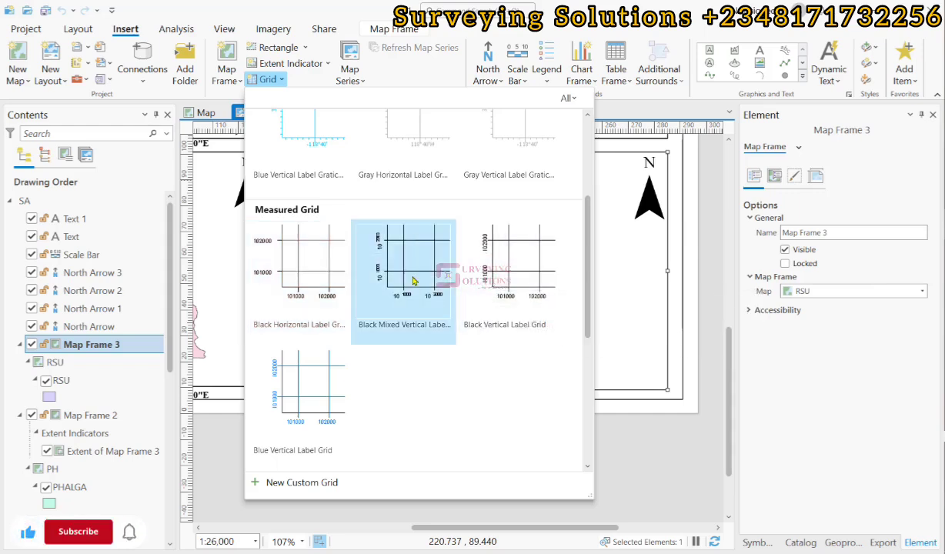
pyautogui.scroll(3, 439, 278)
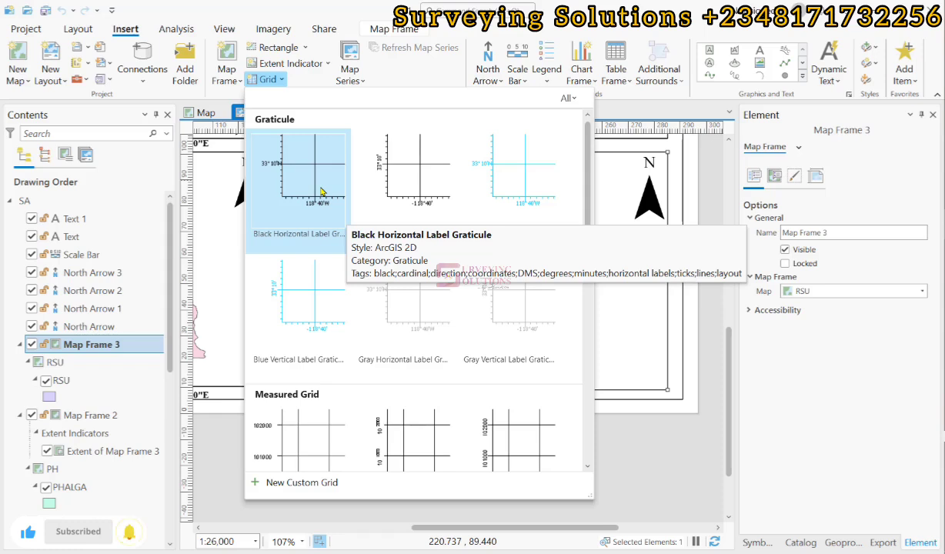
# Place a Black Horizontal Label Graticule on Map Frame 3, labelled like 6°59'E and 4°48'N.
pyautogui.click(321, 191)
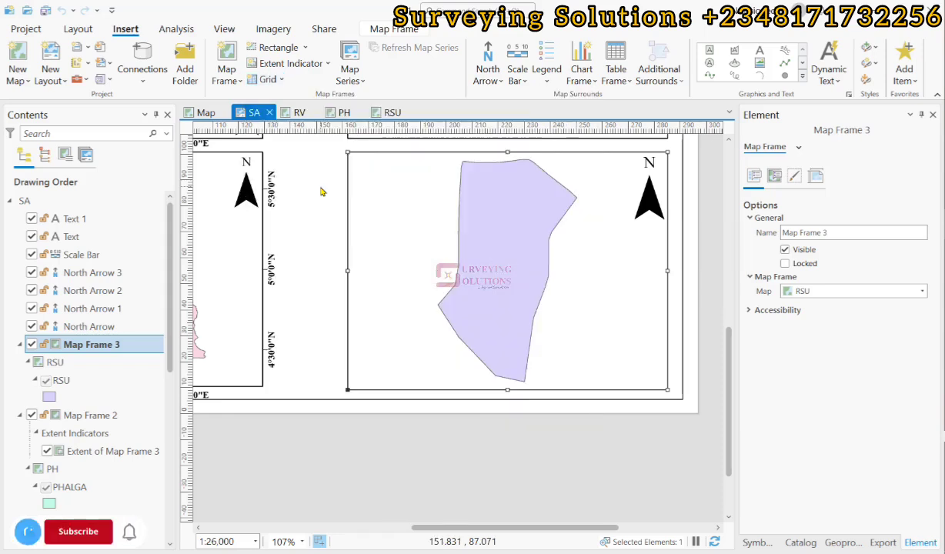
pyautogui.click(472, 238)
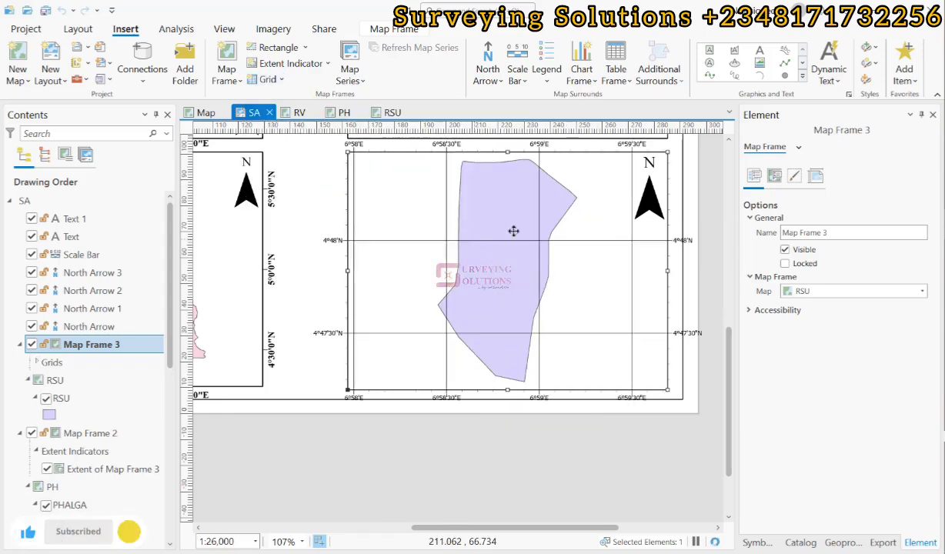
pyautogui.scroll(-4, 606, 165)
pyautogui.scroll(5, 605, 150)
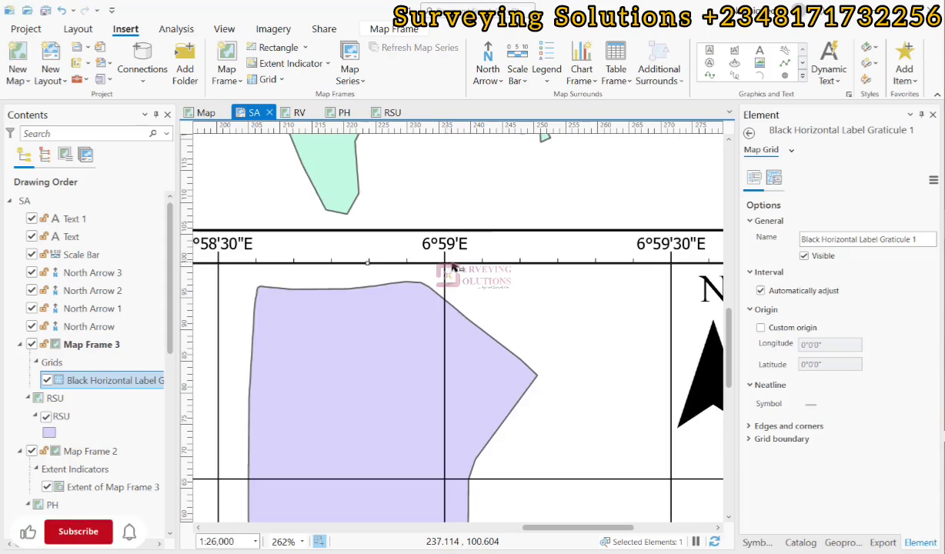
pyautogui.scroll(-5, 436, 271)
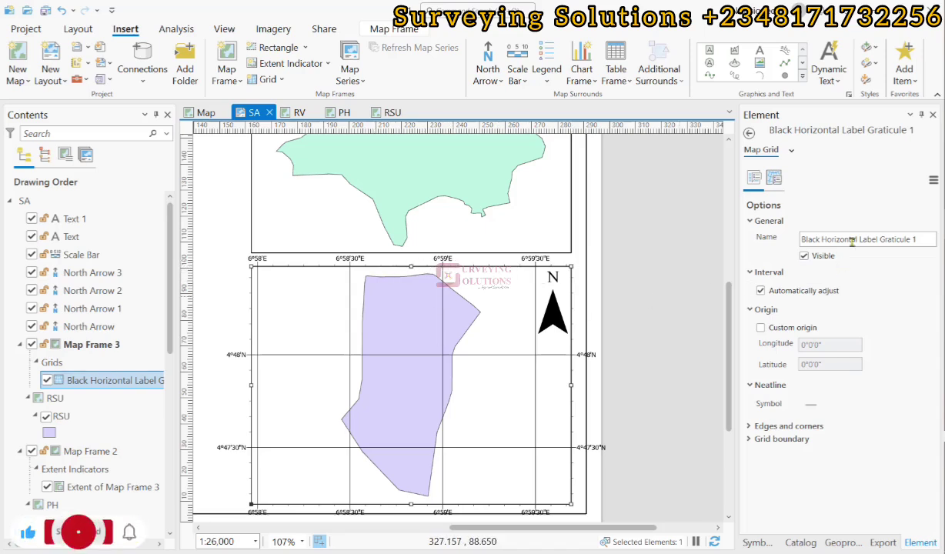
# Open the graticule's Labels component to view its Interval, Appearance and DMS Format settings.
pyautogui.click(773, 178)
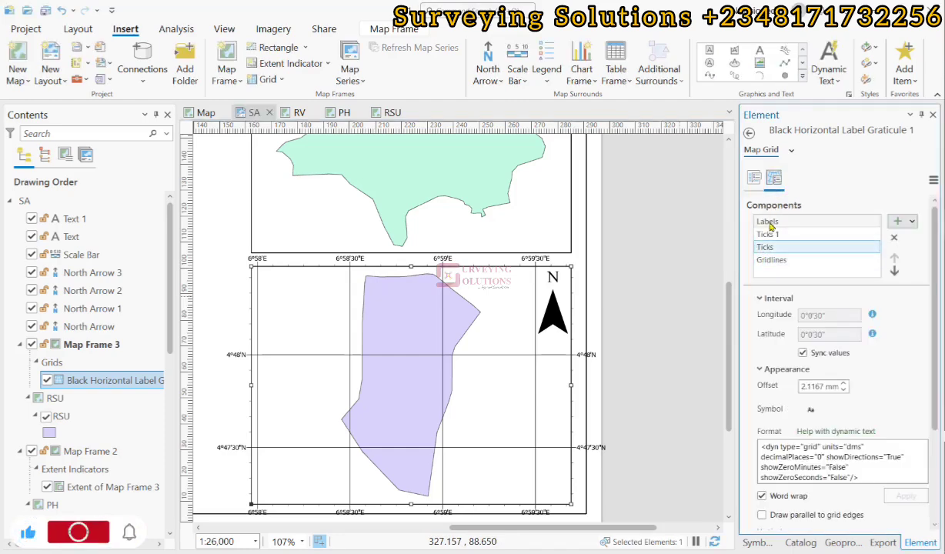
pyautogui.click(771, 221)
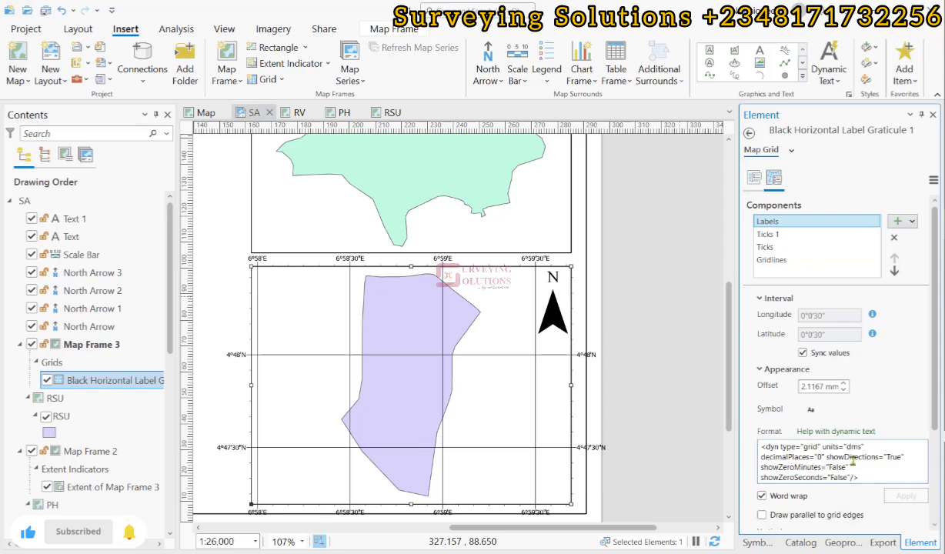
pyautogui.scroll(-2, 852, 459)
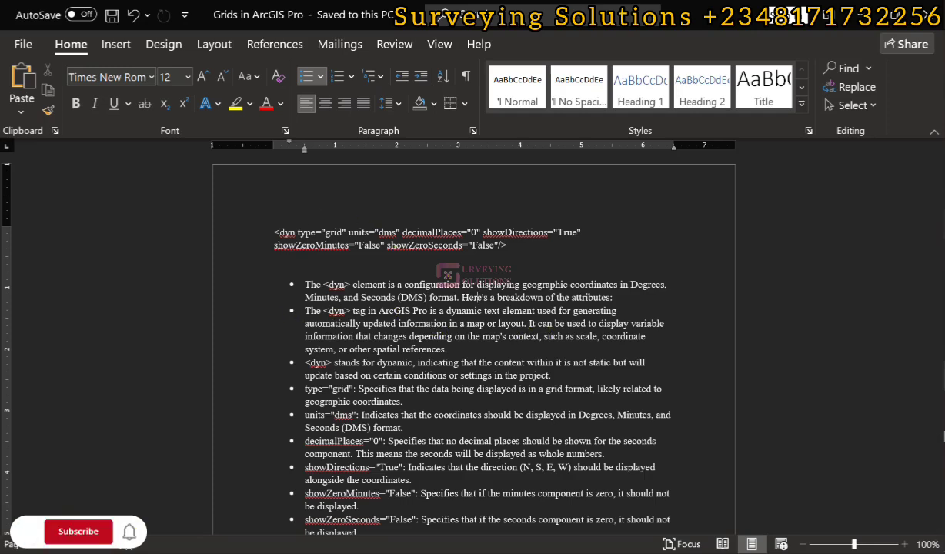
# Compare the Word notes on dyn grid tag attributes with the graticule's label format tag.
pyautogui.hotkey('alt', 'Tab')
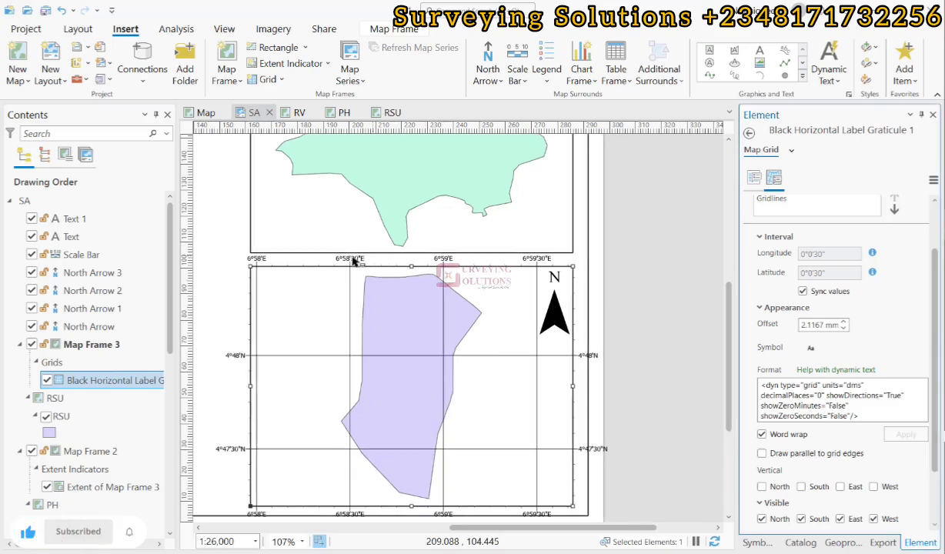
pyautogui.scroll(3, 352, 262)
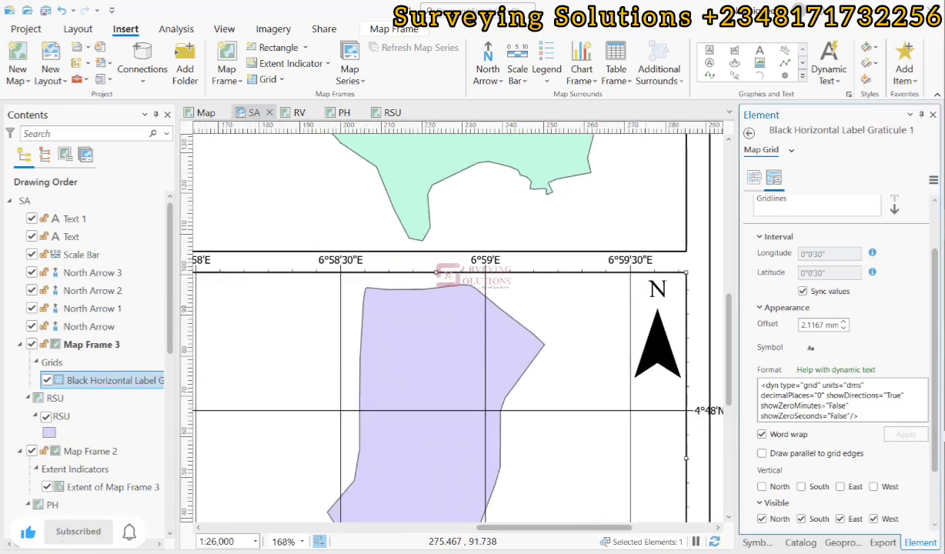
pyautogui.hotkey('alt', 'Tab')
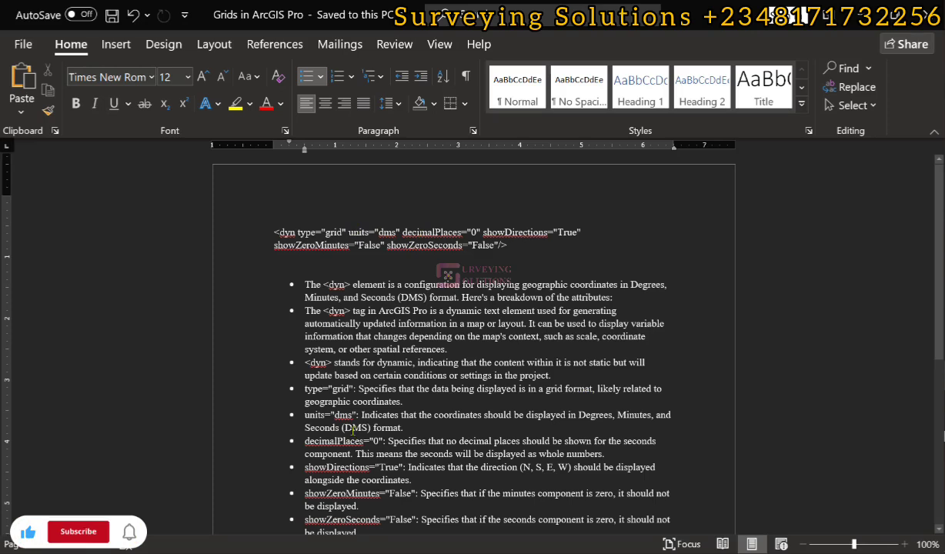
pyautogui.scroll(-1, 354, 433)
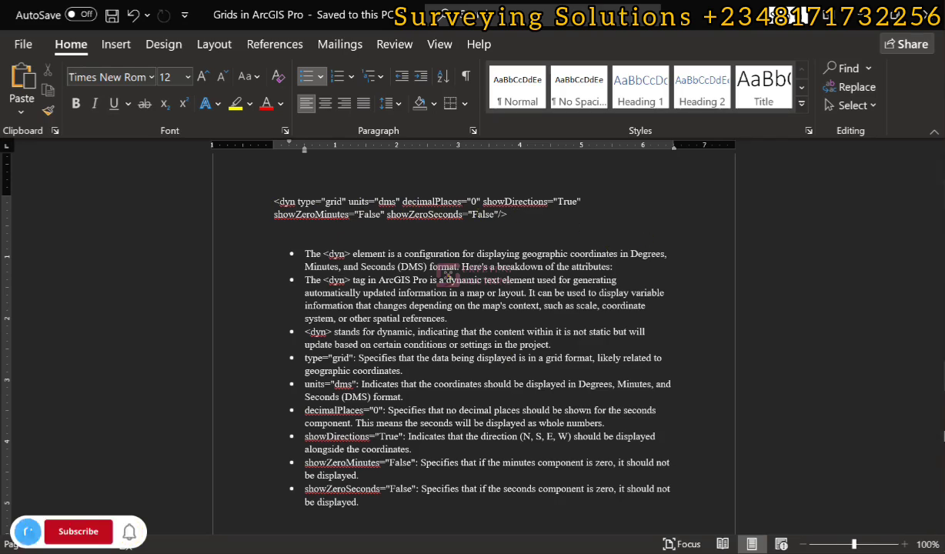
pyautogui.hotkey('alt', 'Tab')
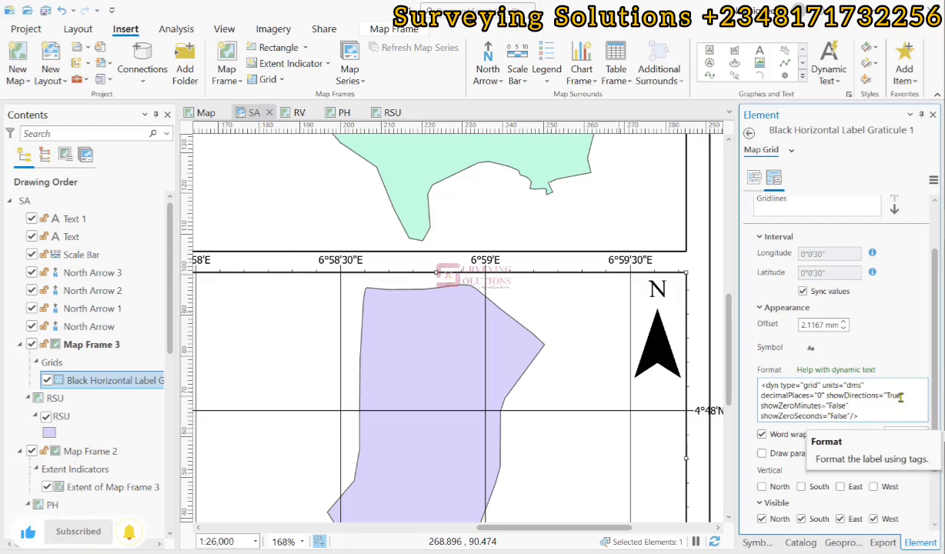
# Set showDirections="False" in the label format tag, apply it, and select the whole tag.
pyautogui.press('BackSpace')
pyautogui.press('BackSpace')
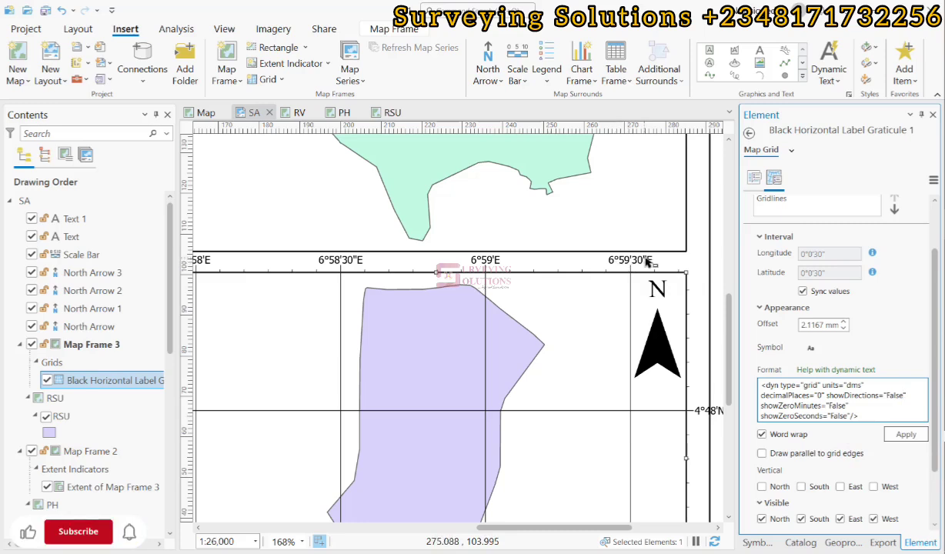
pyautogui.click(906, 434)
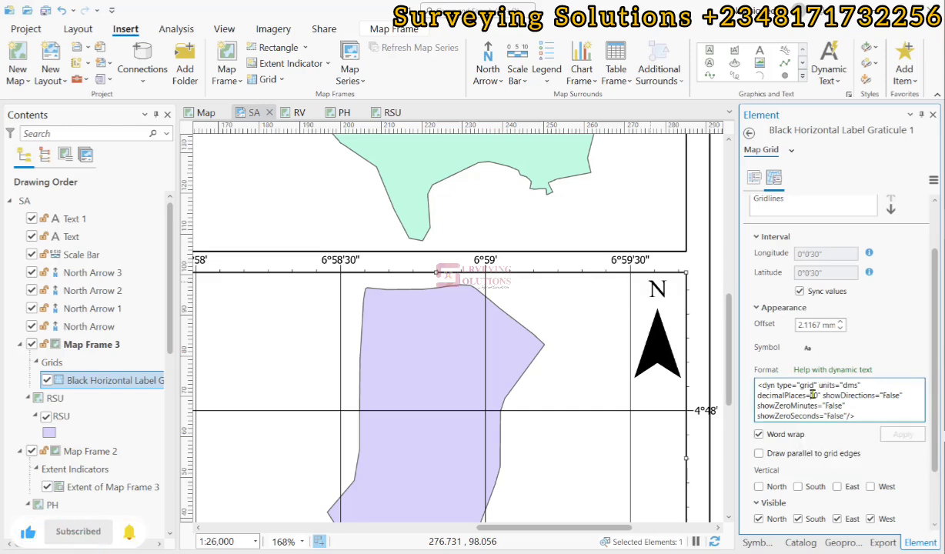
pyautogui.tripleClick(812, 394)
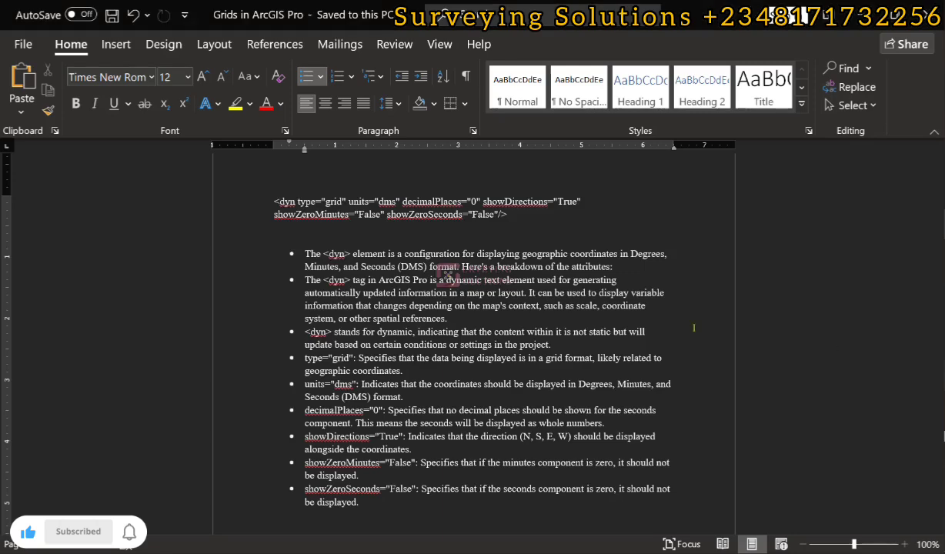
pyautogui.scroll(-10, 327, 328)
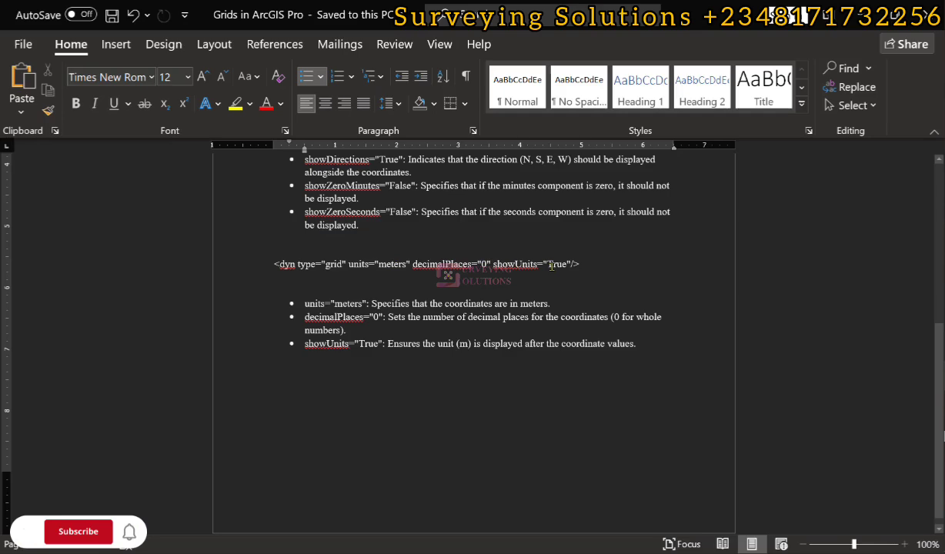
# Select the <dyn type="grid" units="meters" decimalPlaces="0" showUnits="True"/> line in the Word notes.
pyautogui.scroll(8, 484, 271)
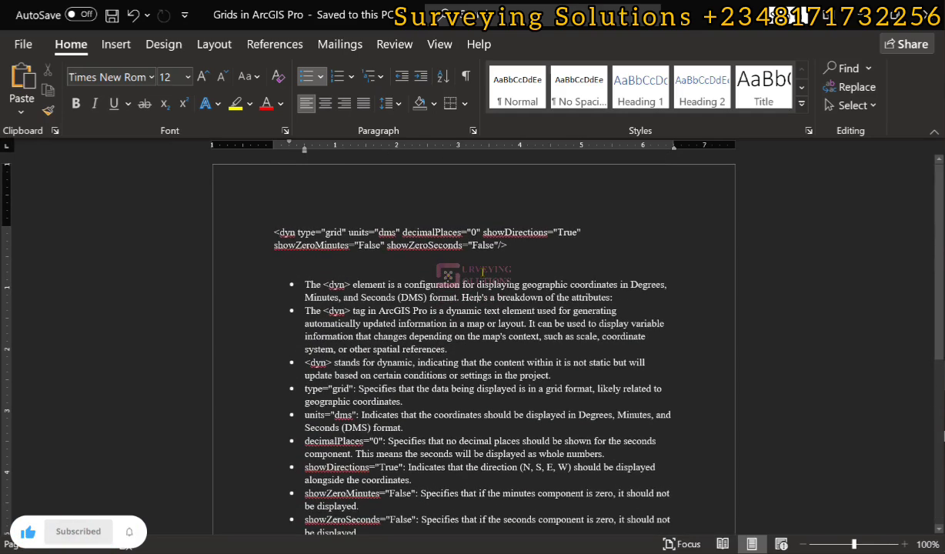
pyautogui.scroll(-5, 484, 274)
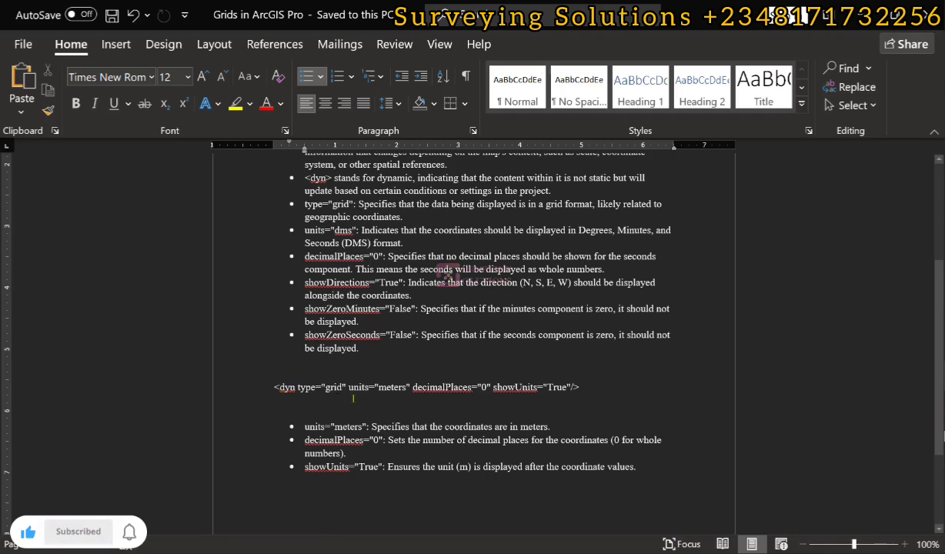
pyautogui.scroll(5, 353, 398)
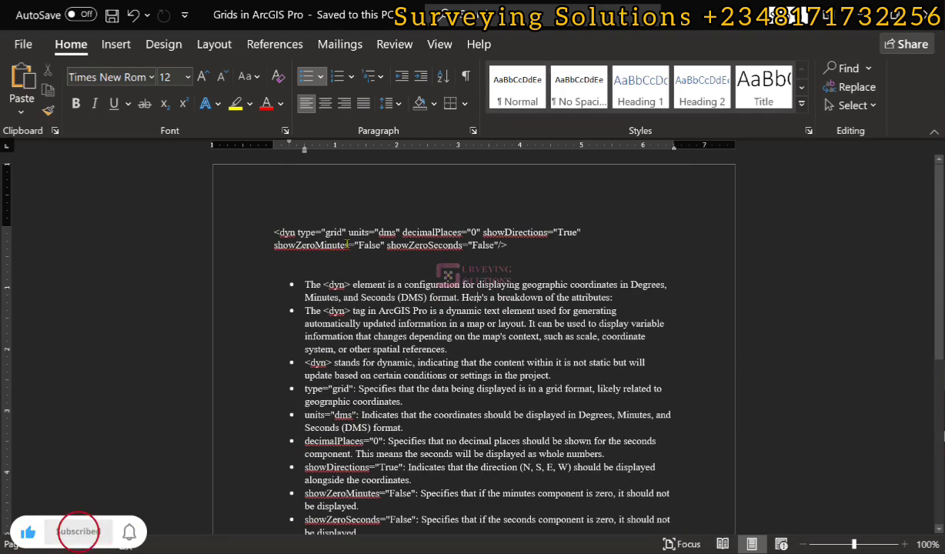
pyautogui.scroll(-8, 477, 296)
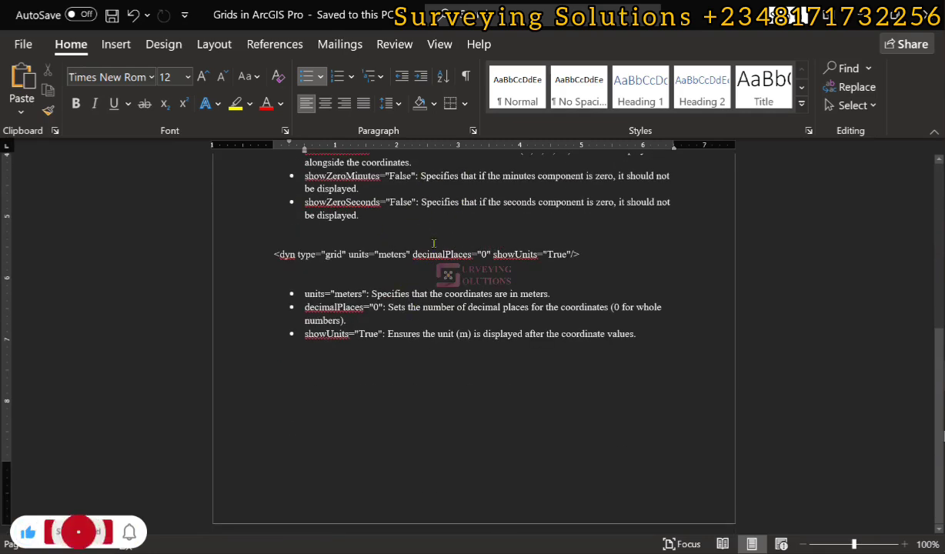
pyautogui.moveTo(269, 255); pyautogui.dragTo(579, 259)
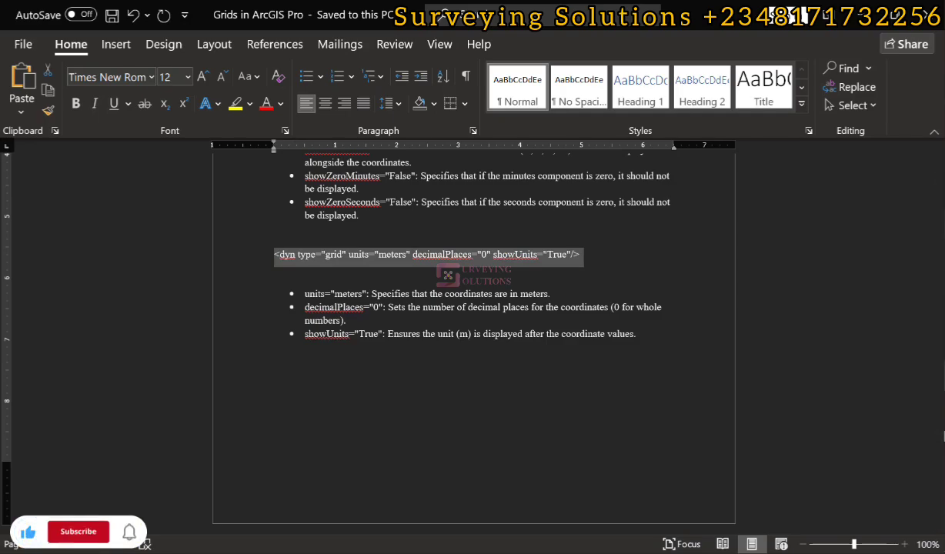
# Replace the graticule label format with the pasted meters tag and apply it.
pyautogui.hotkey('alt', 'Tab')
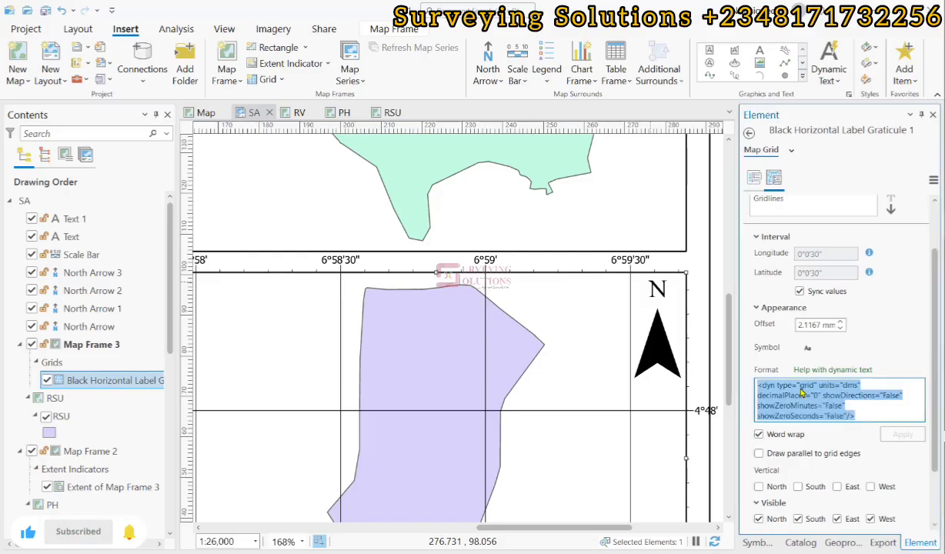
pyautogui.press('BackSpace')
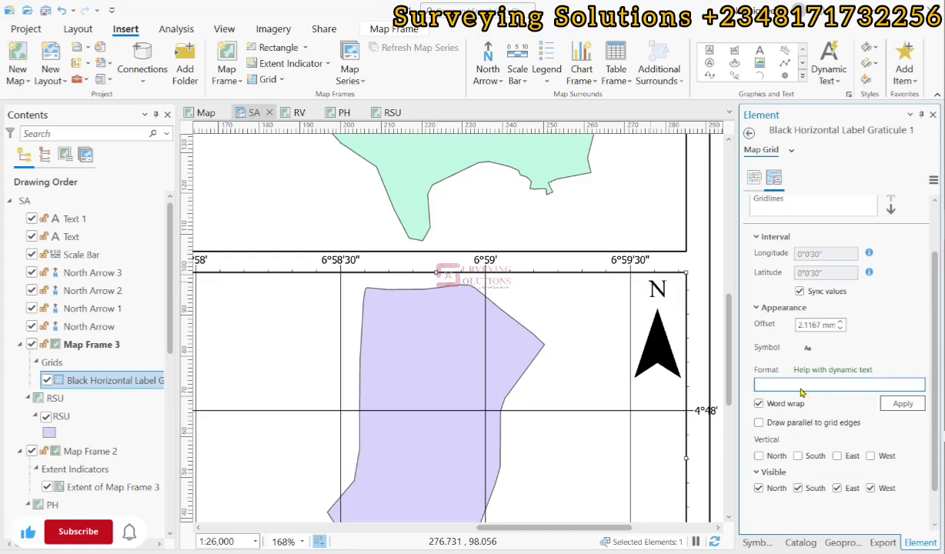
pyautogui.write('<dyn type="grid" units="meters" decimalPlaces="0" showUnits="True"/>')
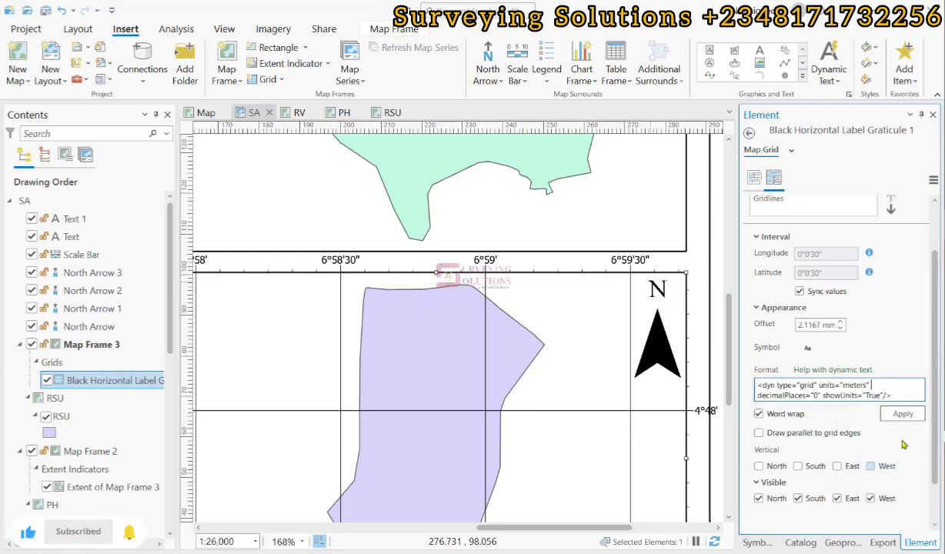
pyautogui.click(902, 416)
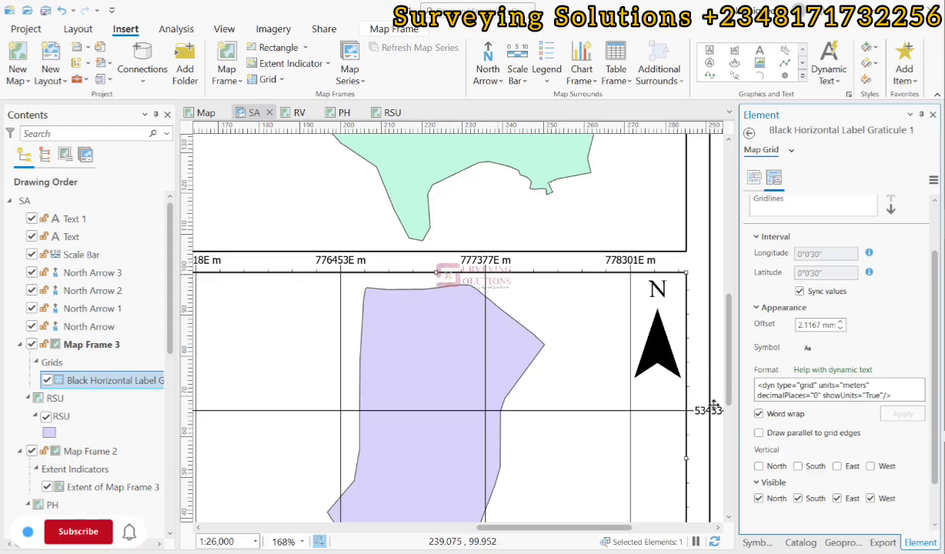
# Check the metre labels like 776453E m, then open the 'Help with dynamic text' page.
pyautogui.scroll(-3, 625, 371)
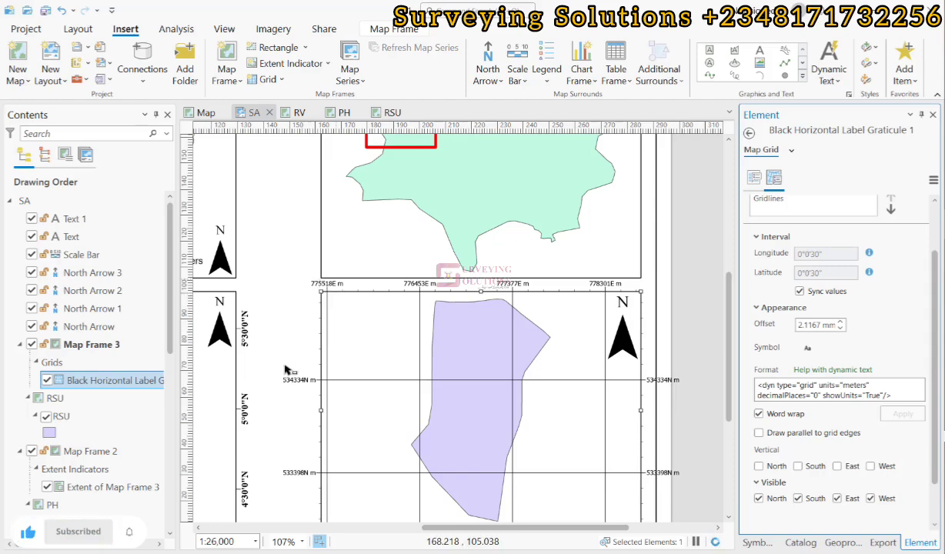
pyautogui.scroll(5, 325, 284)
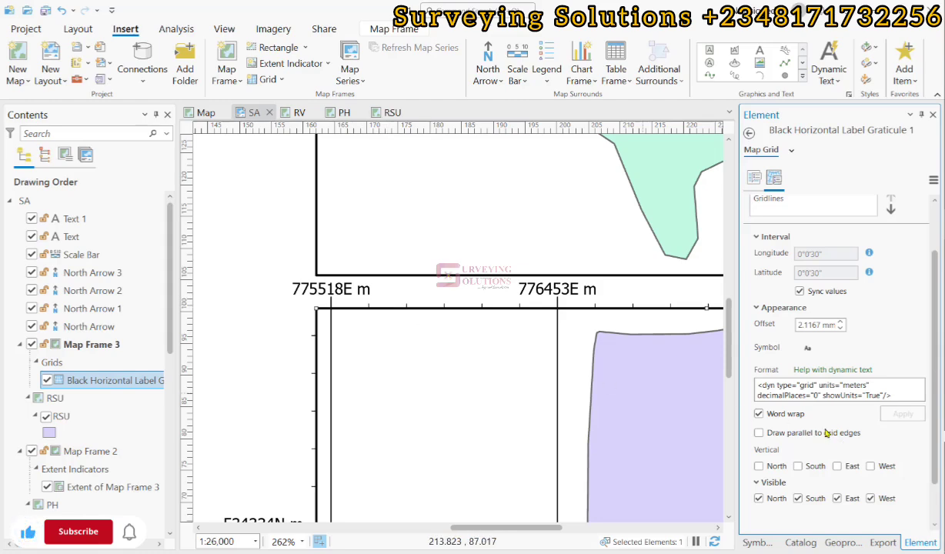
pyautogui.click(841, 378)
pyautogui.scroll(3, 393, 286)
# Read through the Tags for graticules table on the 'Work with grid label tags' help page.
pyautogui.scroll(-4, 397, 284)
pyautogui.scroll(4, 396, 284)
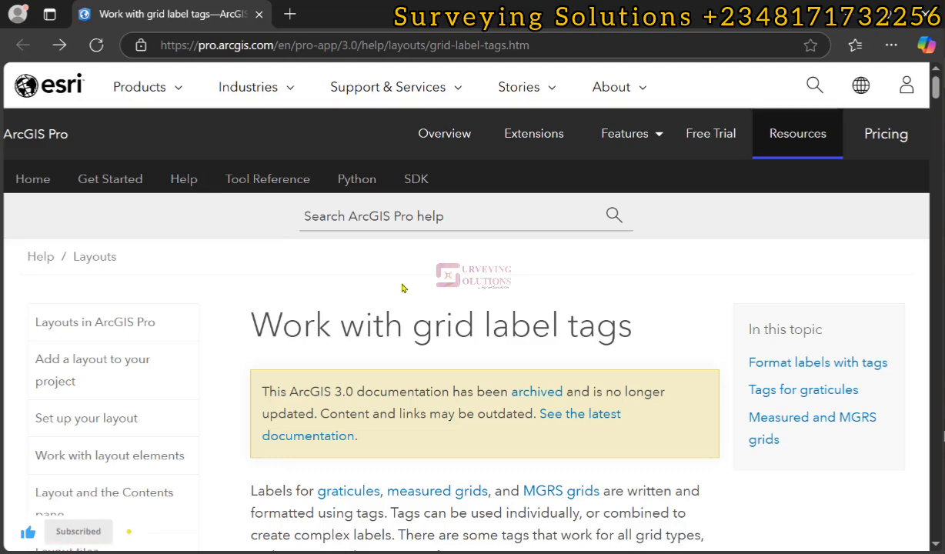
pyautogui.scroll(-6, 375, 393)
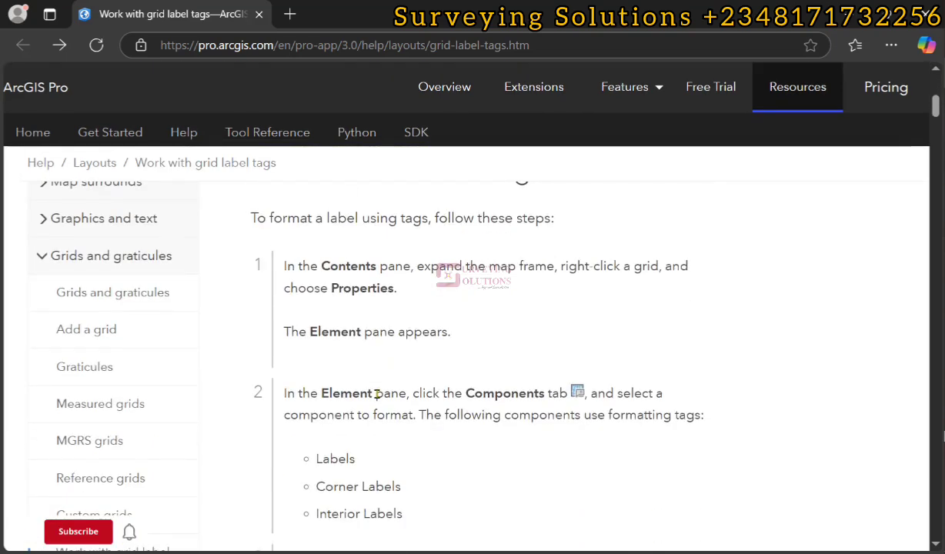
pyautogui.scroll(-1, 346, 292)
pyautogui.scroll(2, 485, 300)
pyautogui.scroll(-5, 506, 338)
pyautogui.scroll(-5, 443, 325)
pyautogui.scroll(5, 443, 327)
pyautogui.scroll(-2, 371, 389)
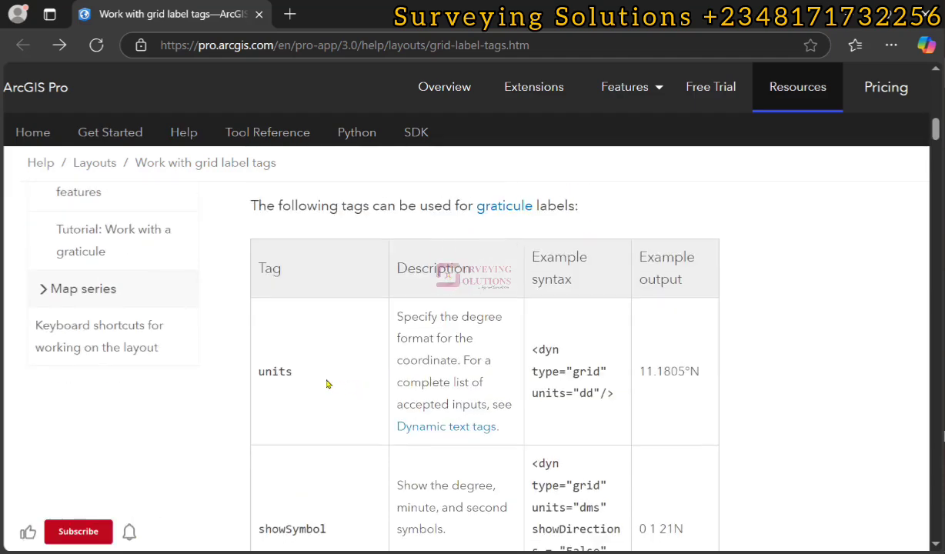
pyautogui.scroll(-3, 531, 343)
pyautogui.scroll(4, 566, 320)
pyautogui.scroll(-10, 622, 396)
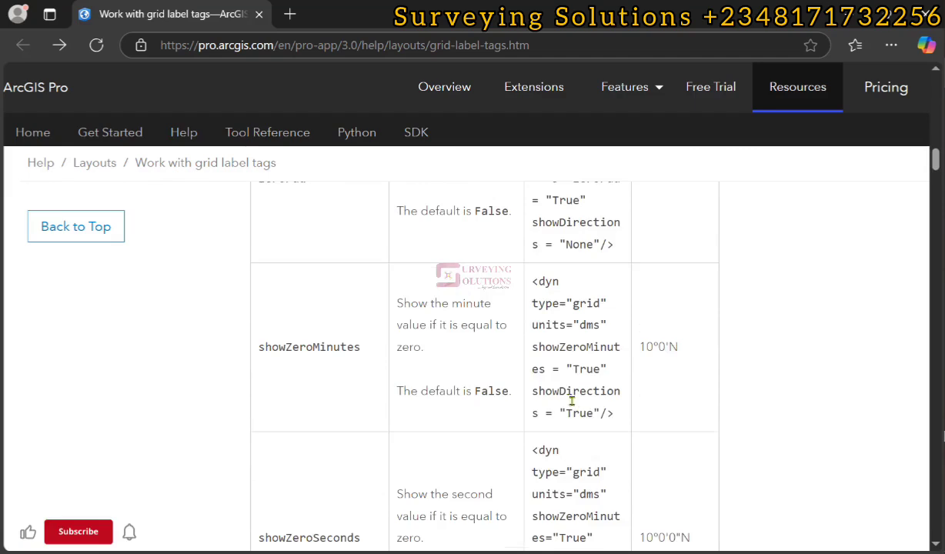
pyautogui.scroll(-6, 501, 367)
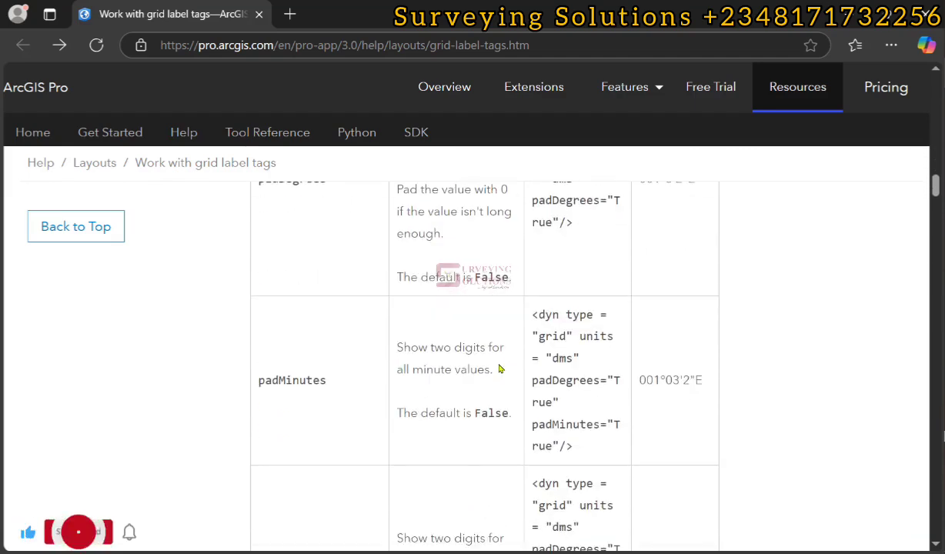
pyautogui.scroll(-6, 499, 369)
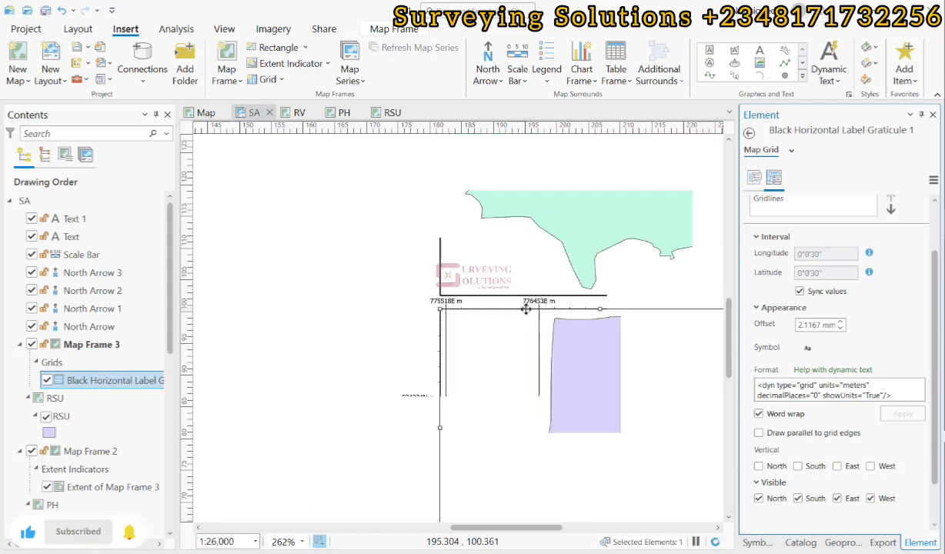
pyautogui.scroll(-5, 525, 309)
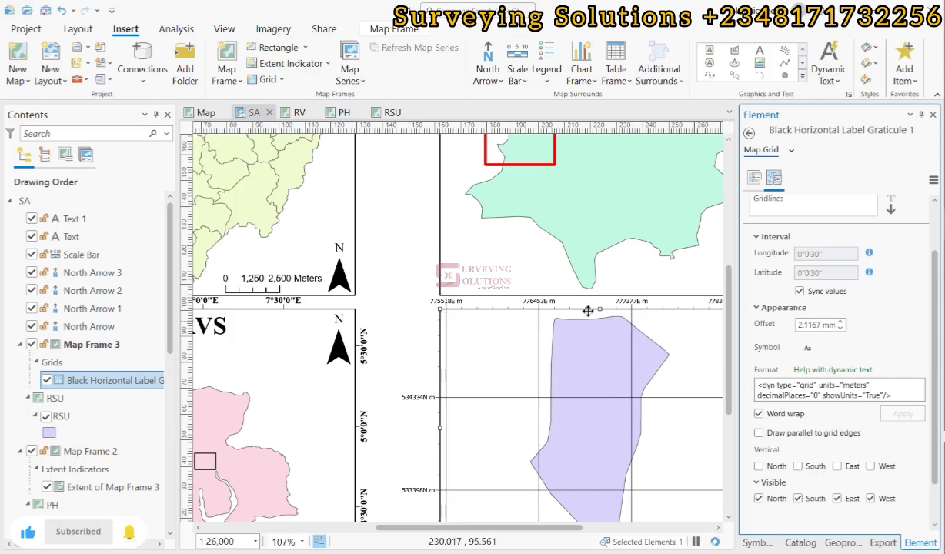
pyautogui.scroll(5, 588, 311)
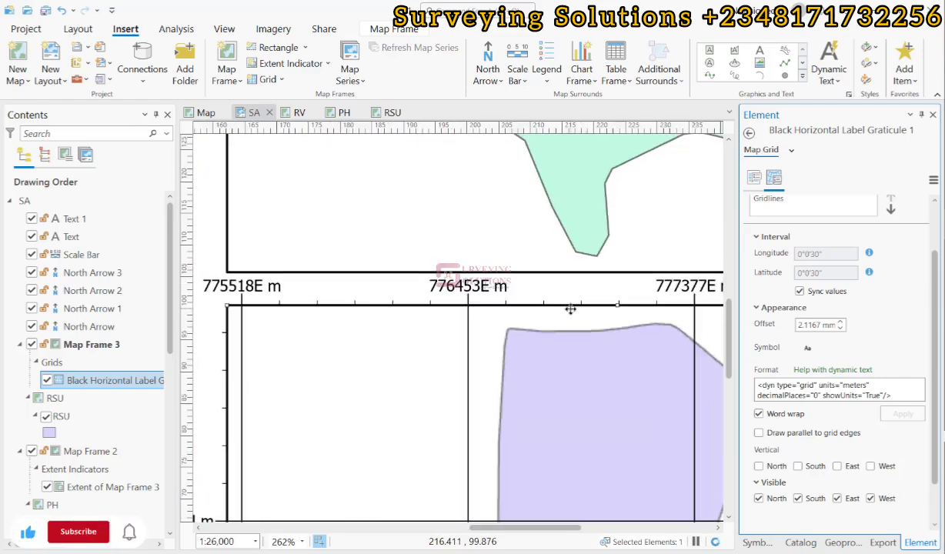